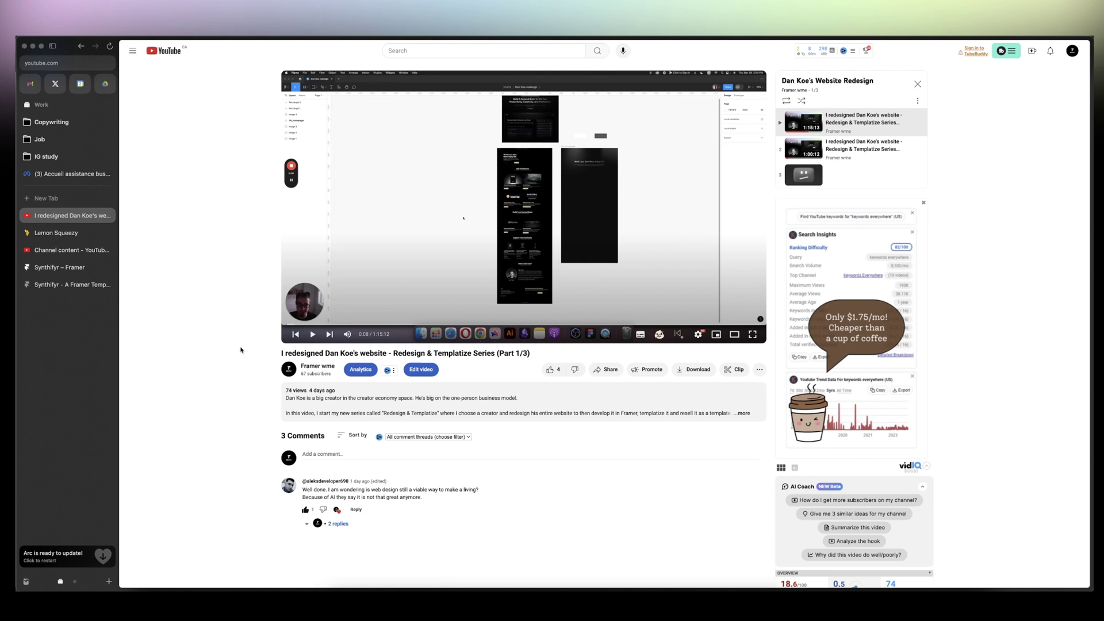
Step: Open the Framer wme channel home page, close the miniplayer, and glance at other tabs
click(289, 371)
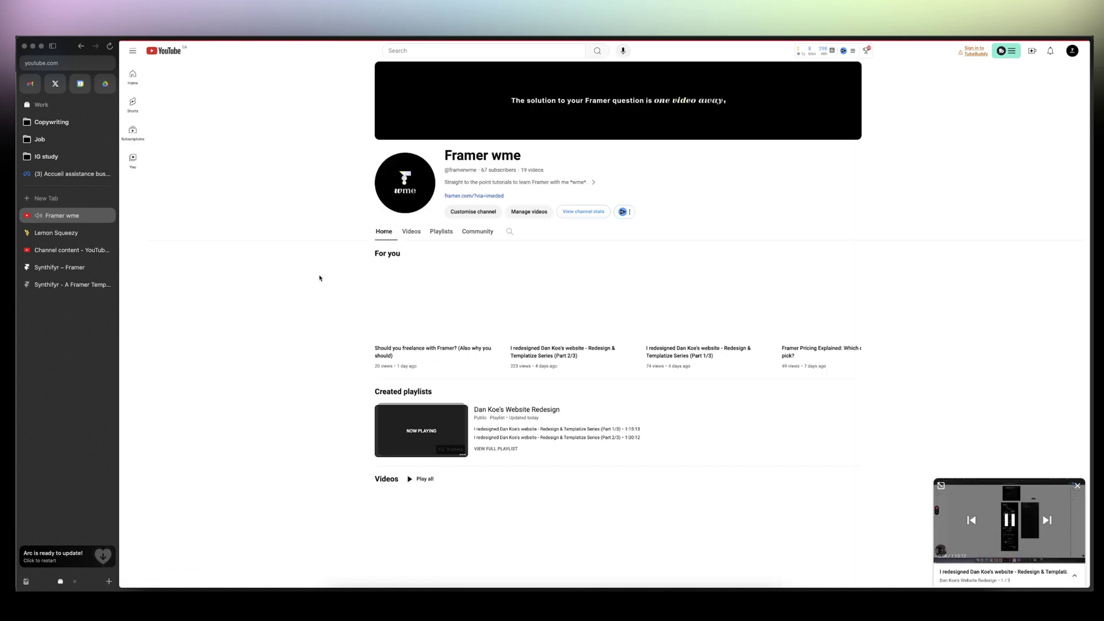
click(1079, 488)
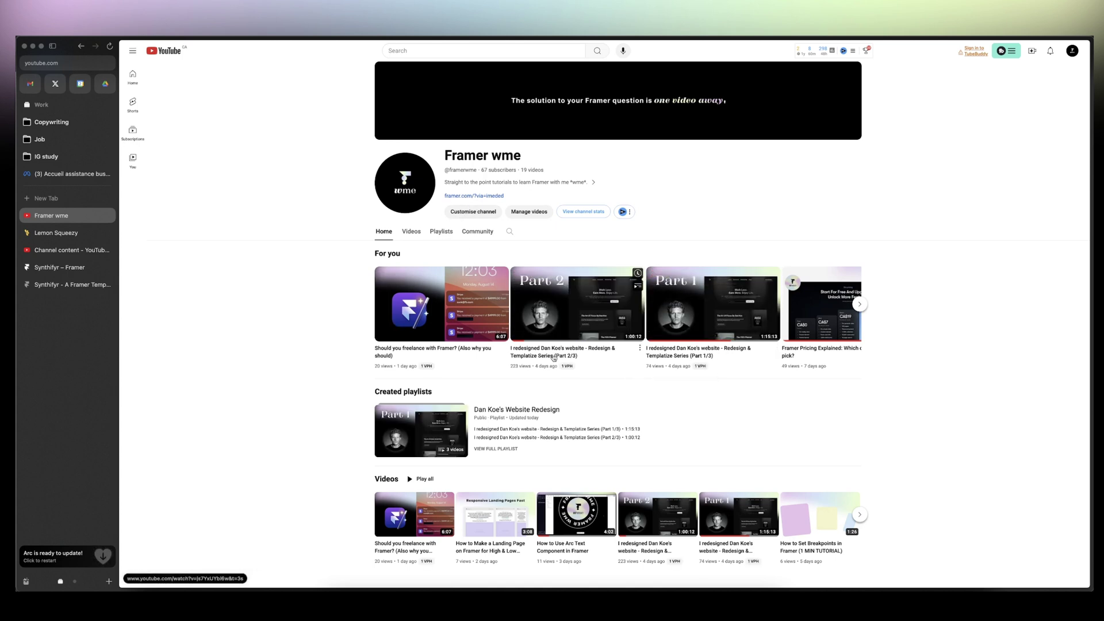
click(52, 233)
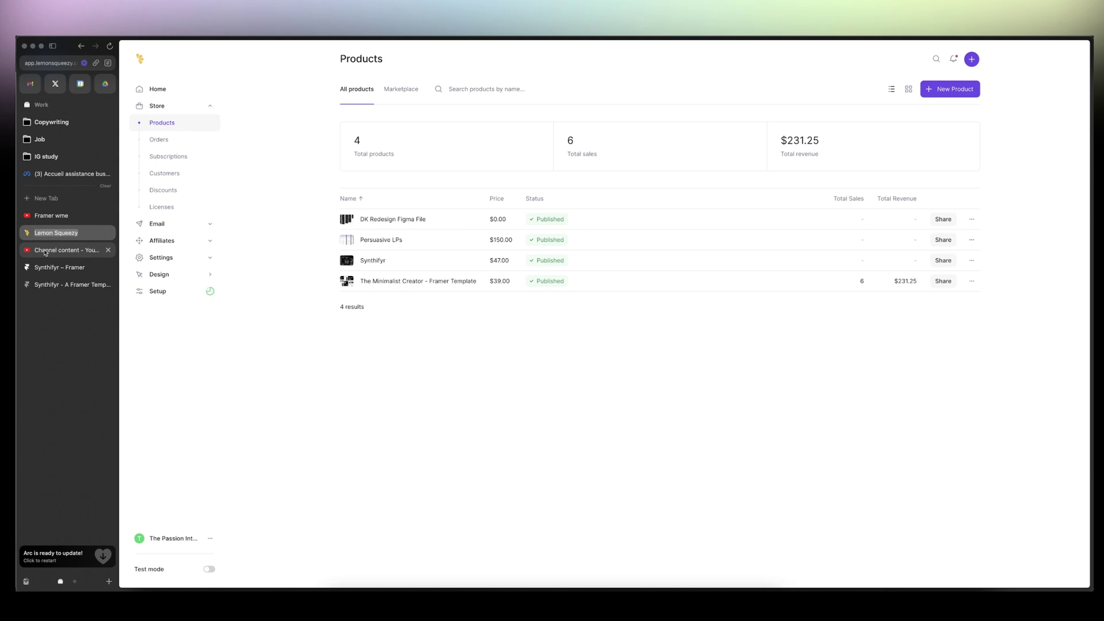
click(45, 251)
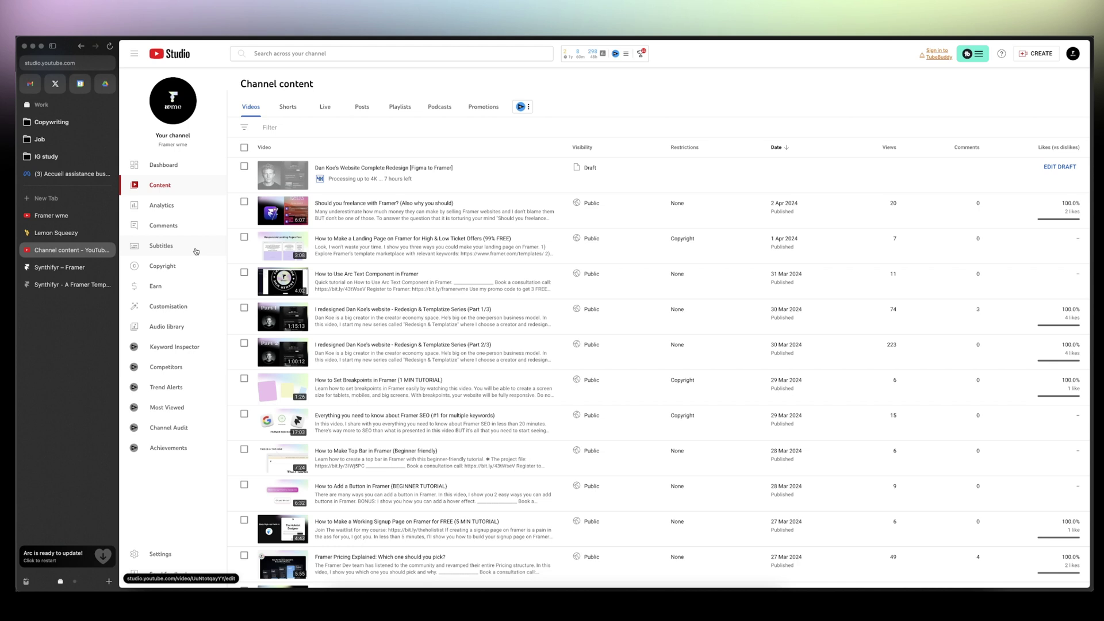
click(58, 216)
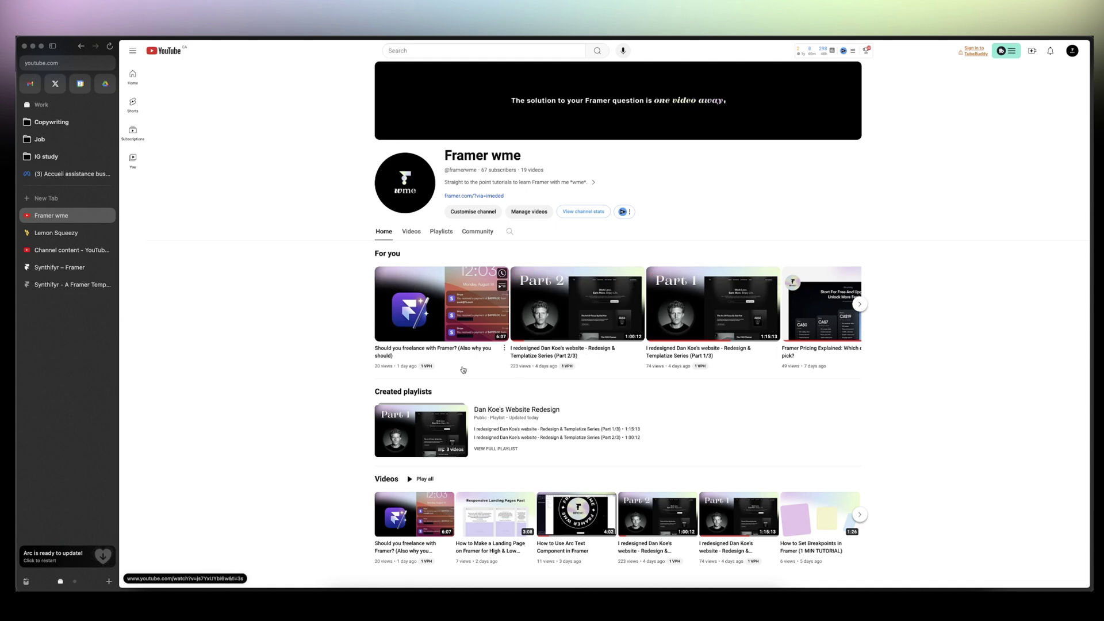
Step: Look over the Synthifyr Framer project, then switch to Figma's WME design file
click(60, 268)
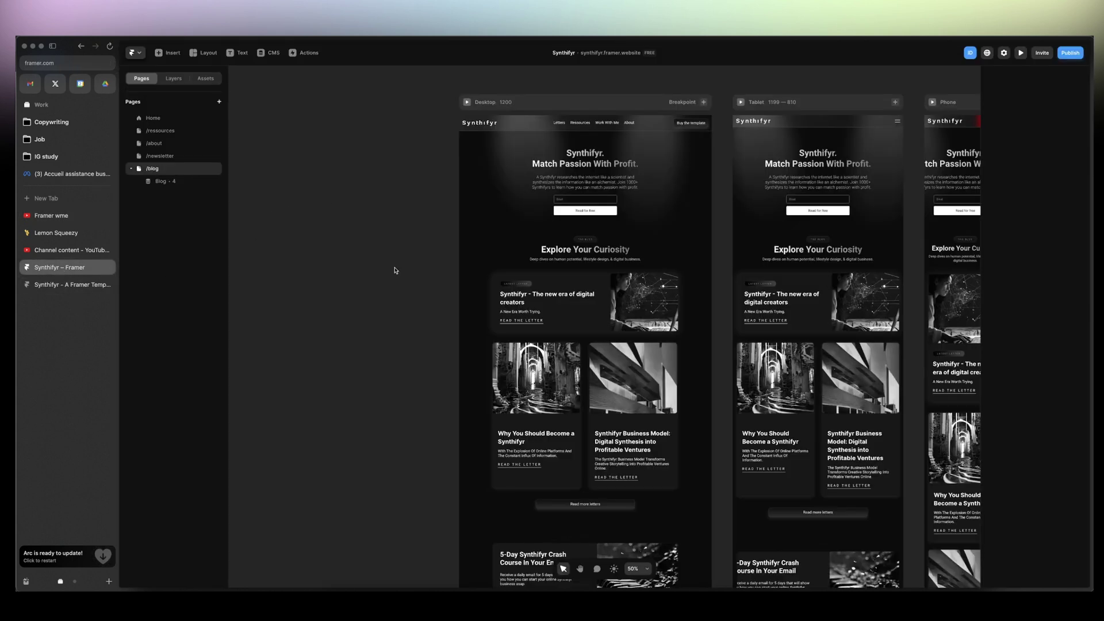
scroll(395, 271, right, 5)
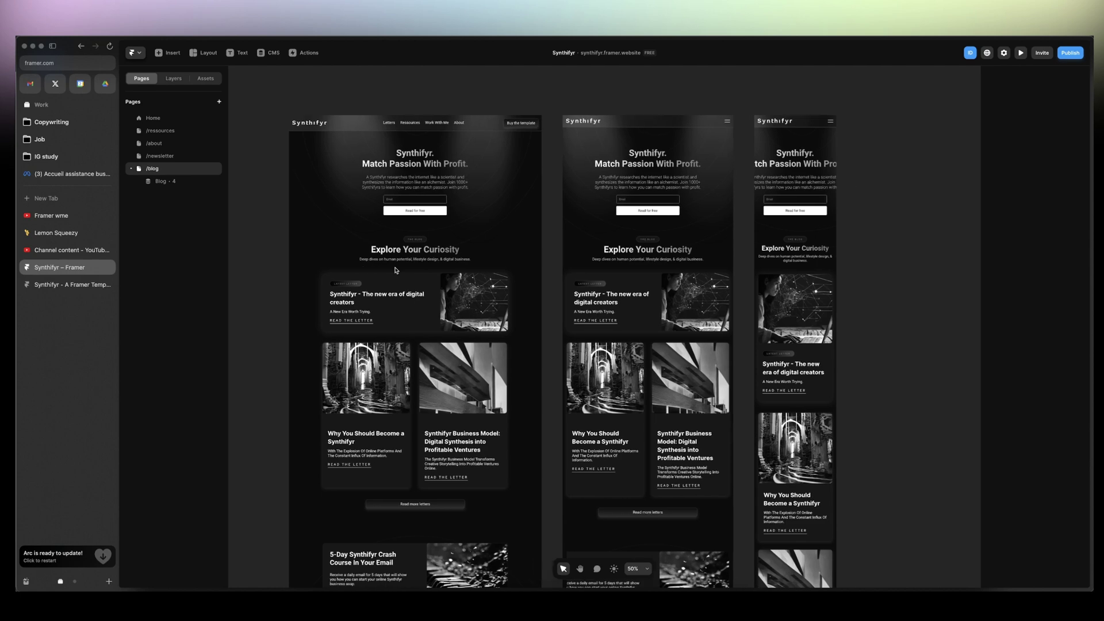
key(super+Tab)
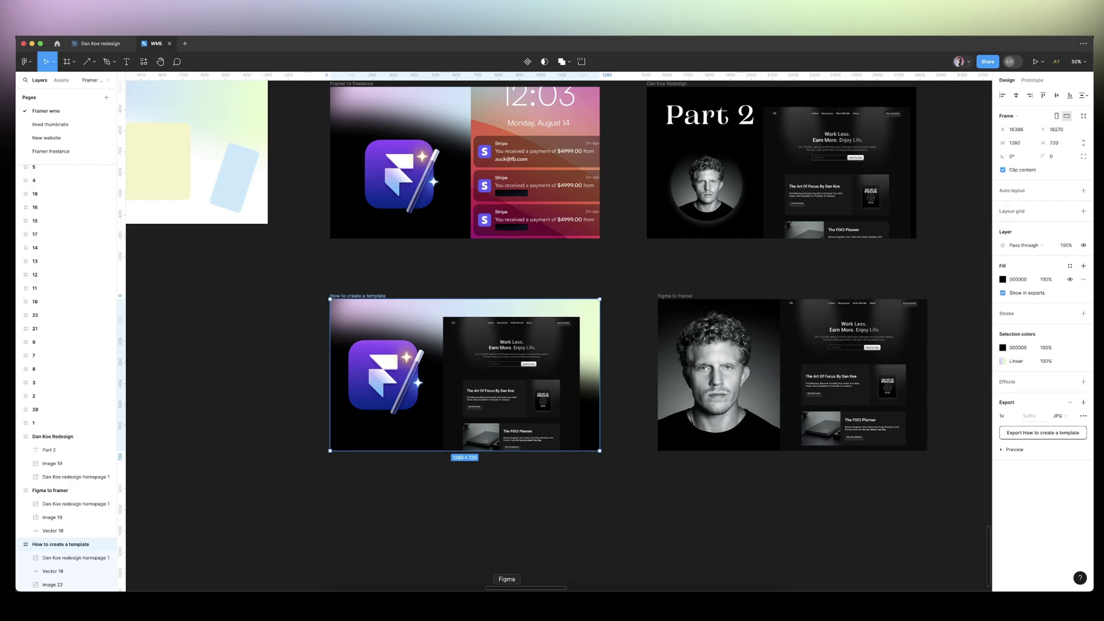
Step: Open the Dan Koe redesign file and pan to the 'Purchase the framer template' promo frame
click(101, 43)
key(space)
scroll(350, 397, right, 10)
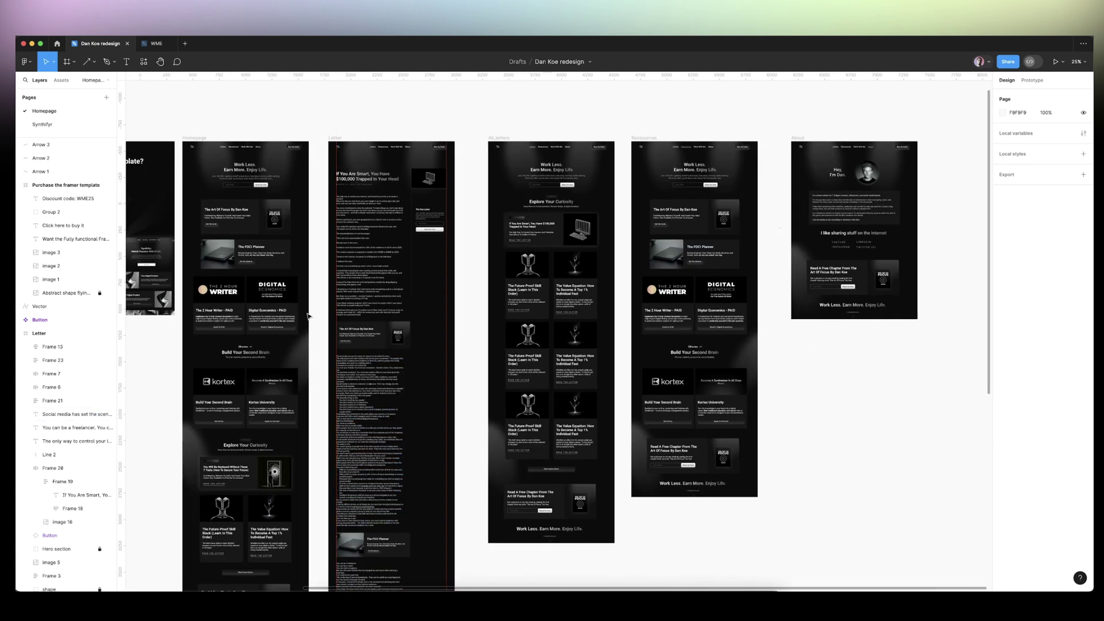
scroll(310, 316, left, 8)
scroll(525, 311, right, 1)
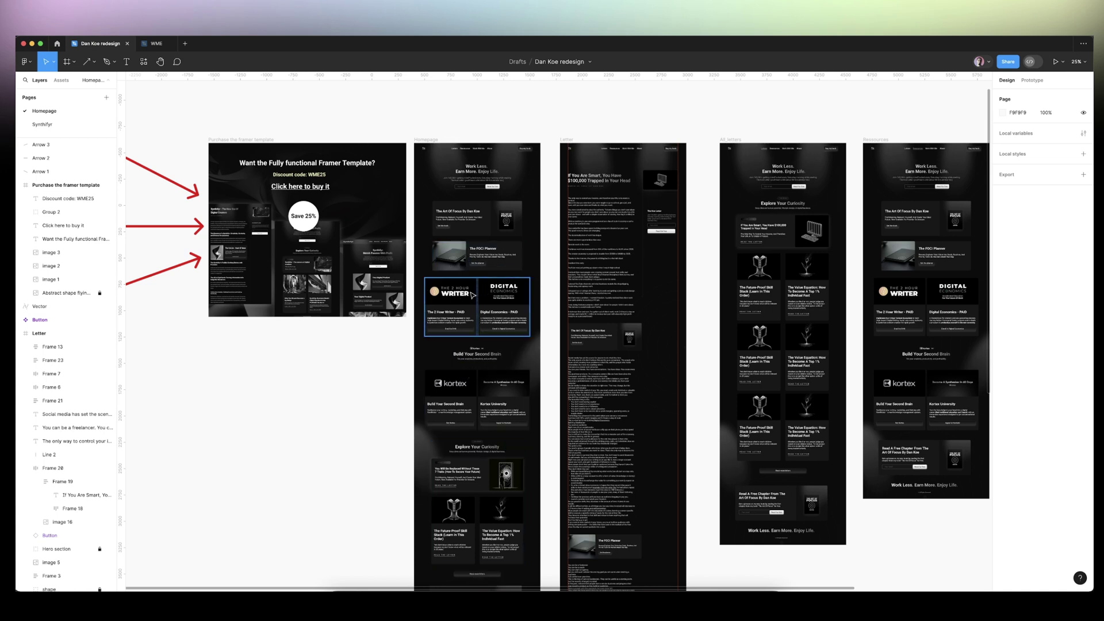
click(475, 598)
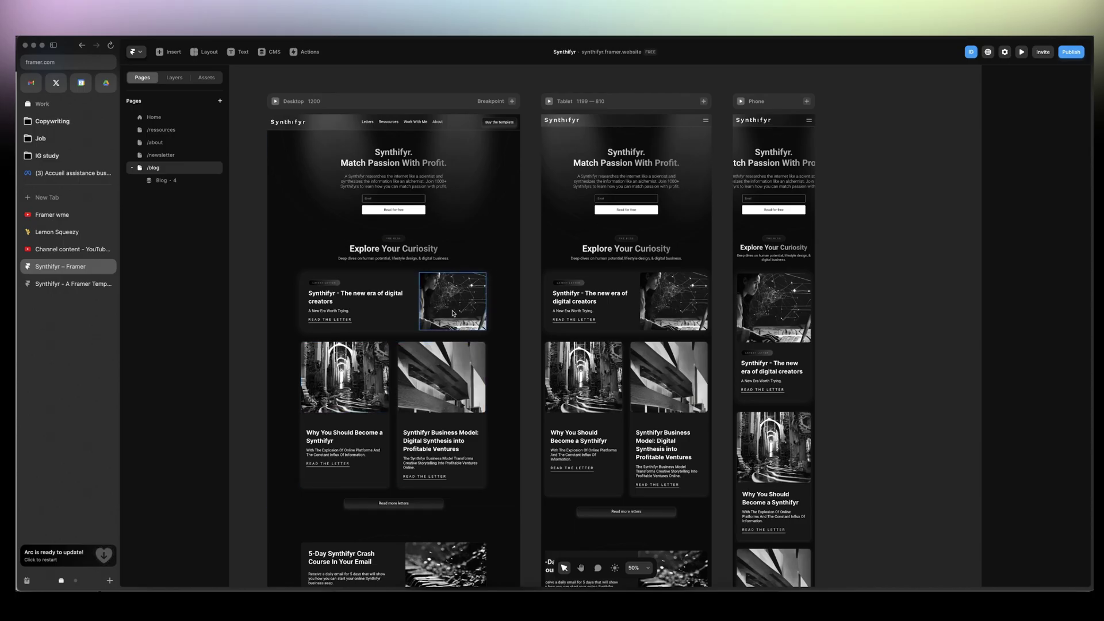
scroll(453, 313, left, 3)
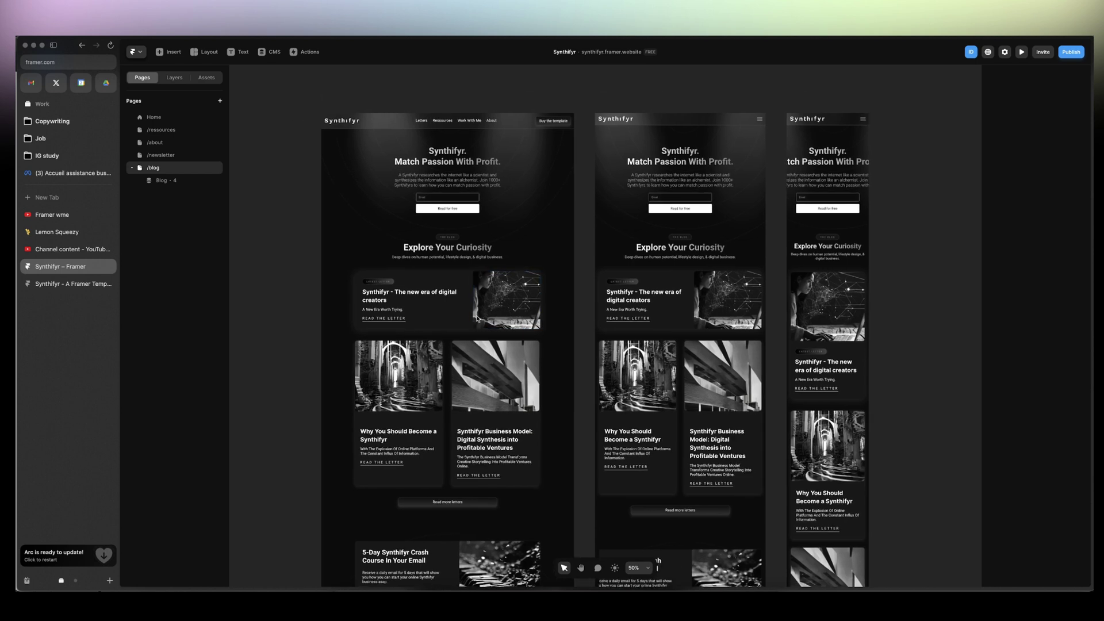
scroll(477, 319, down, 2)
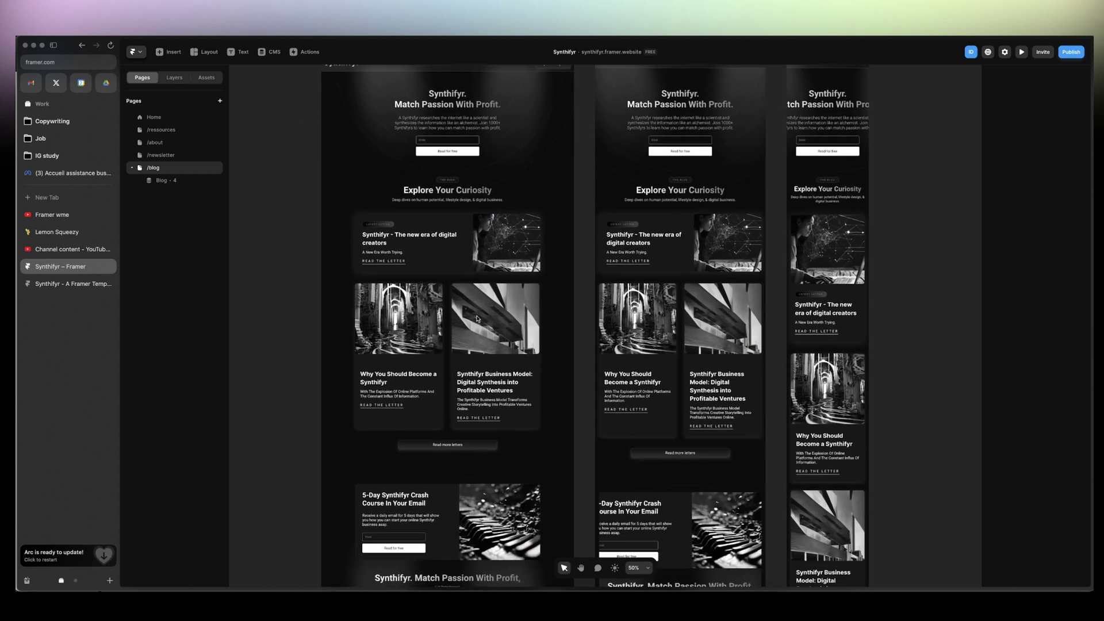
click(48, 236)
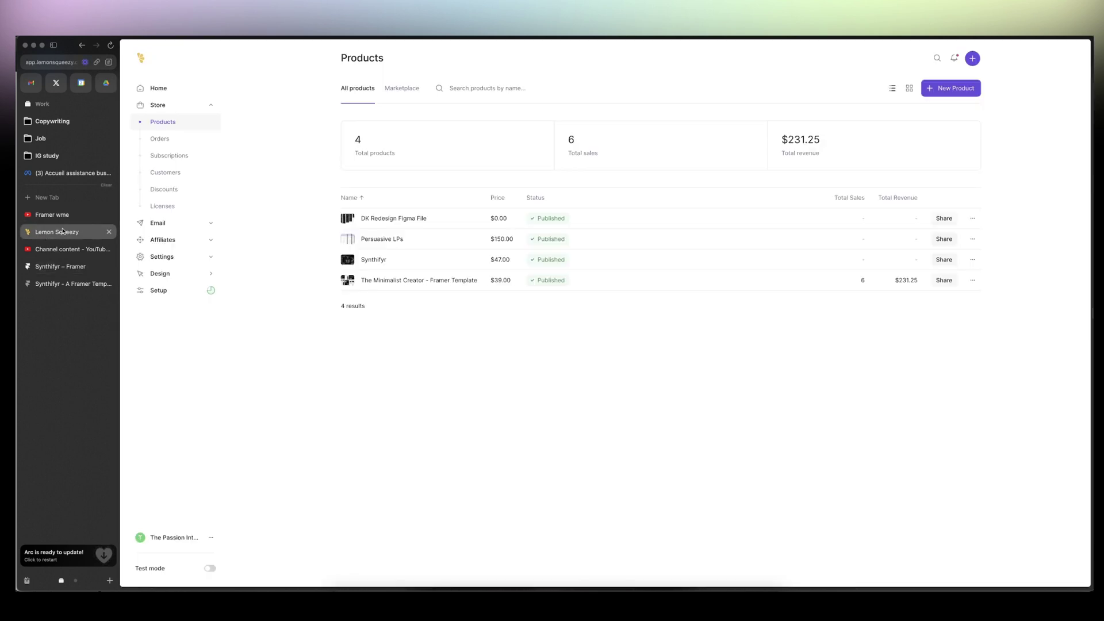
click(413, 266)
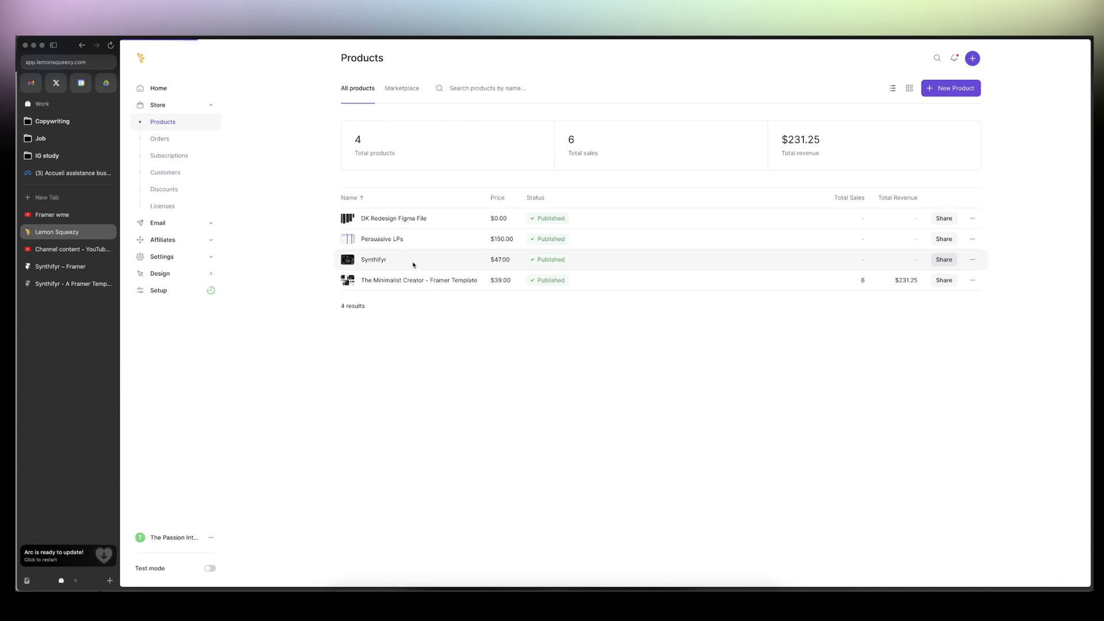
scroll(869, 392, down, 7)
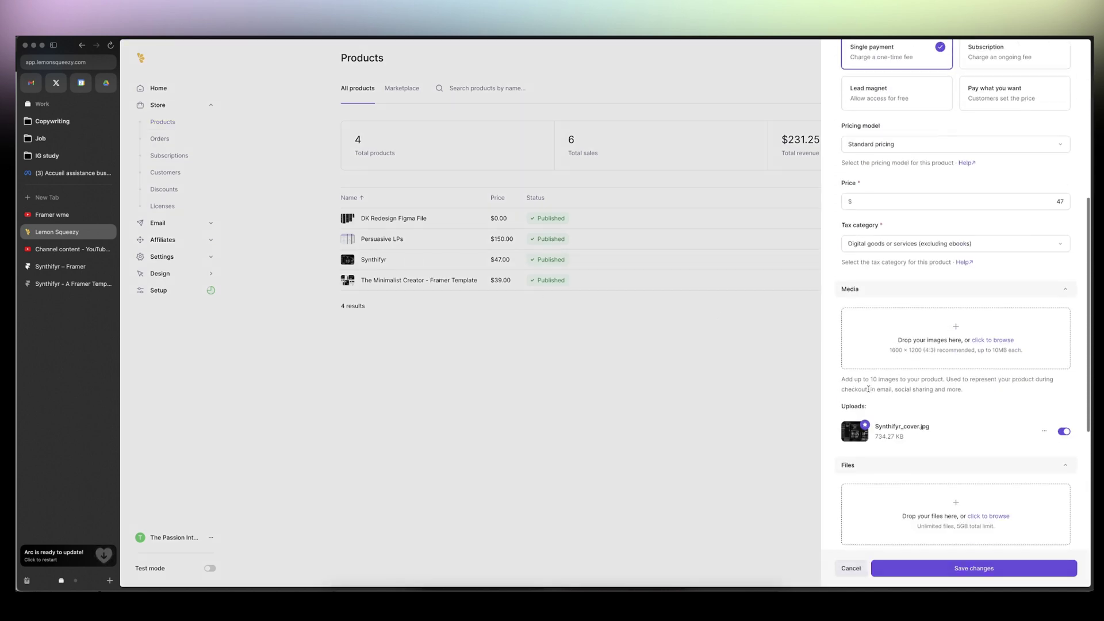
scroll(844, 356, down, 2)
scroll(920, 287, up, 9)
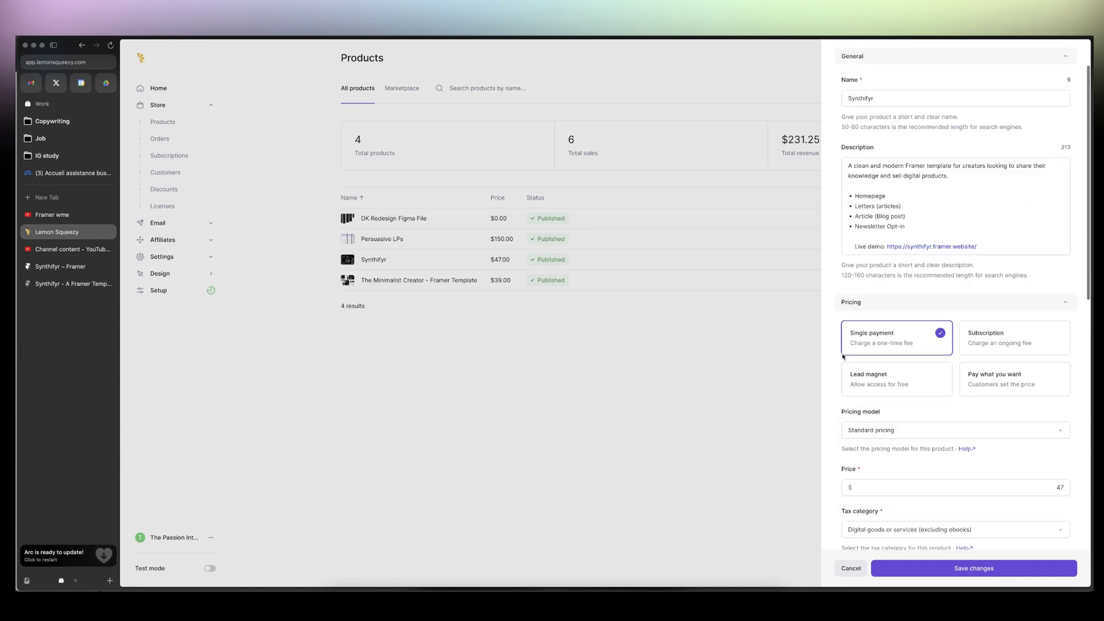
key(super+a)
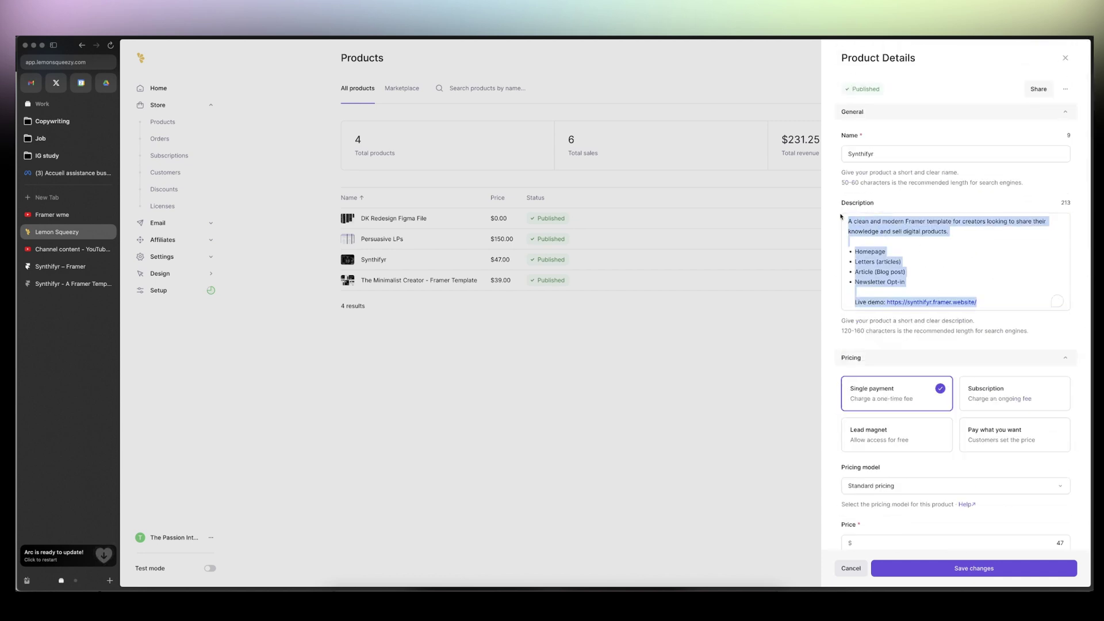
click(851, 302)
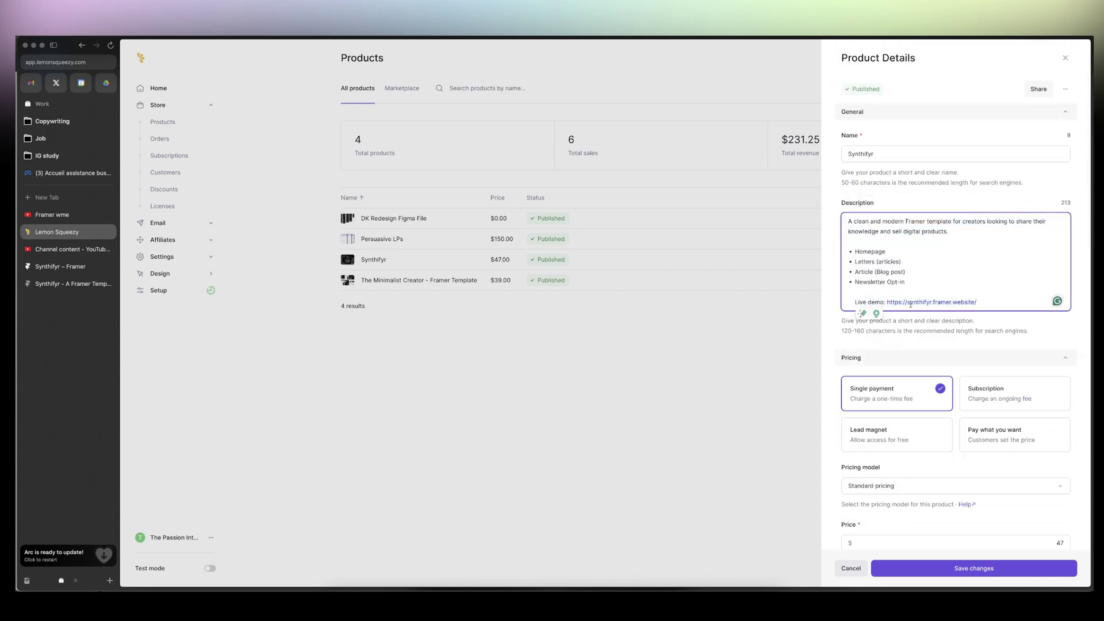
click(59, 266)
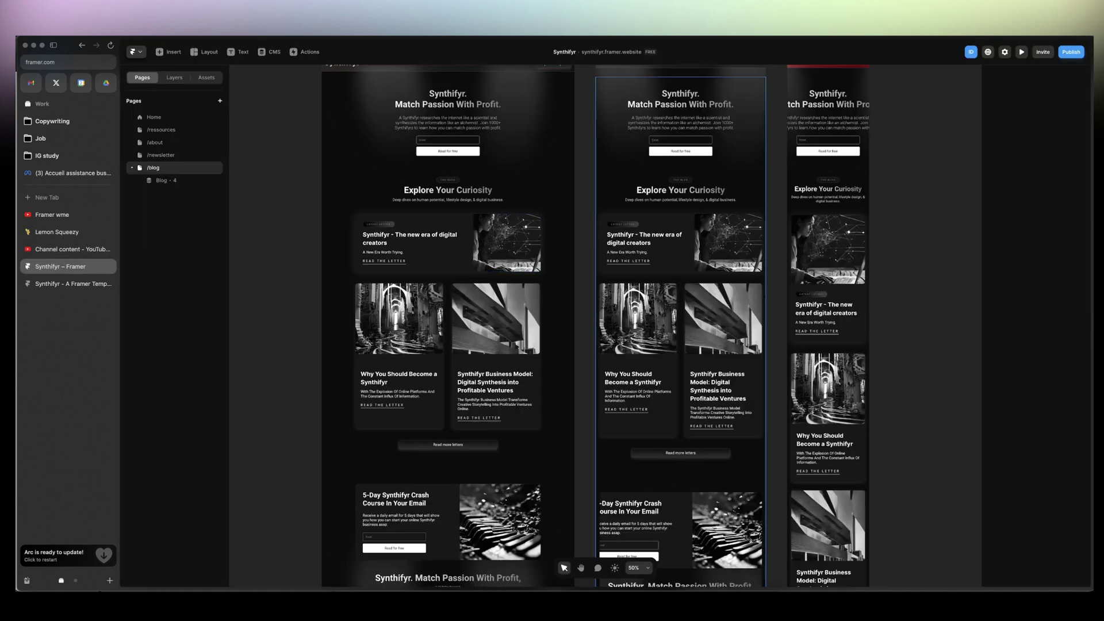
click(1069, 50)
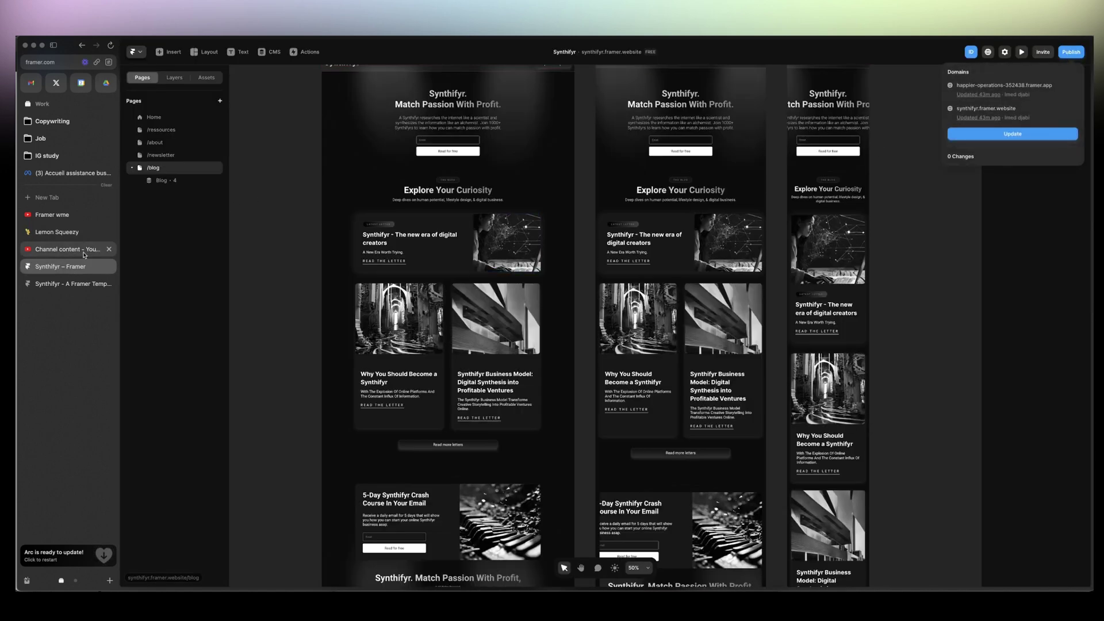
click(58, 233)
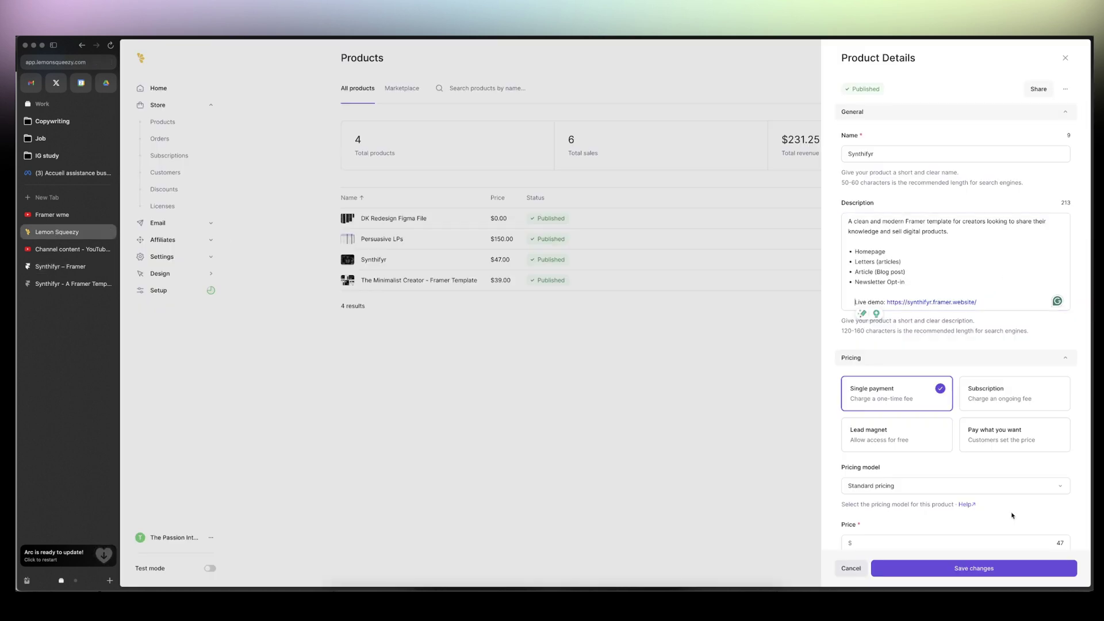
click(847, 571)
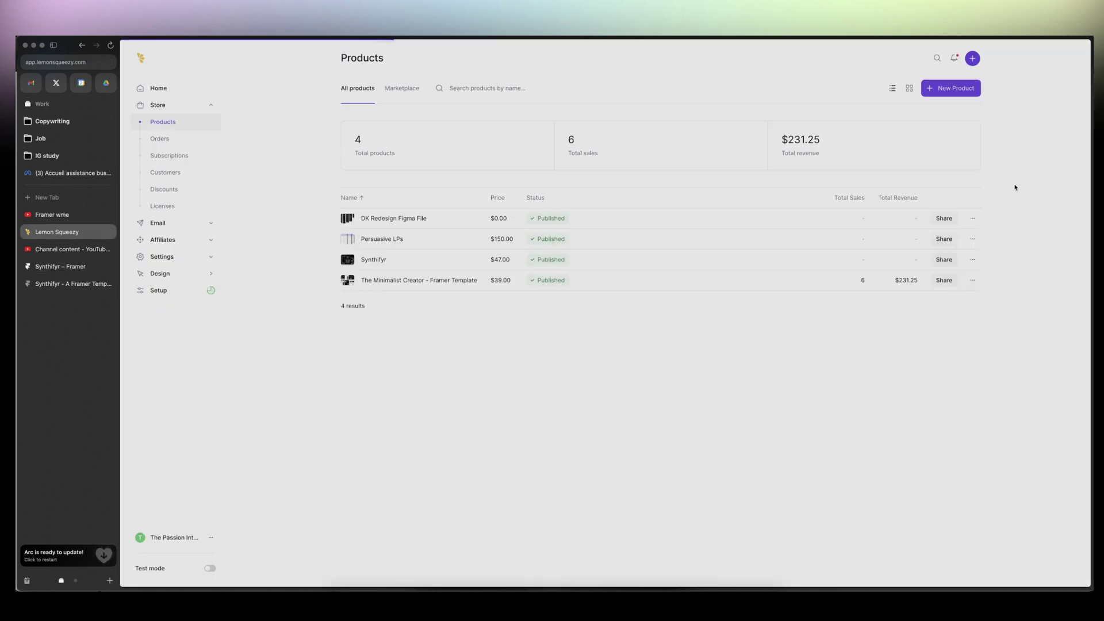
Step: Copy Synthifyr's checkout link from the share panel and load it in a new tab
click(945, 260)
click(1062, 262)
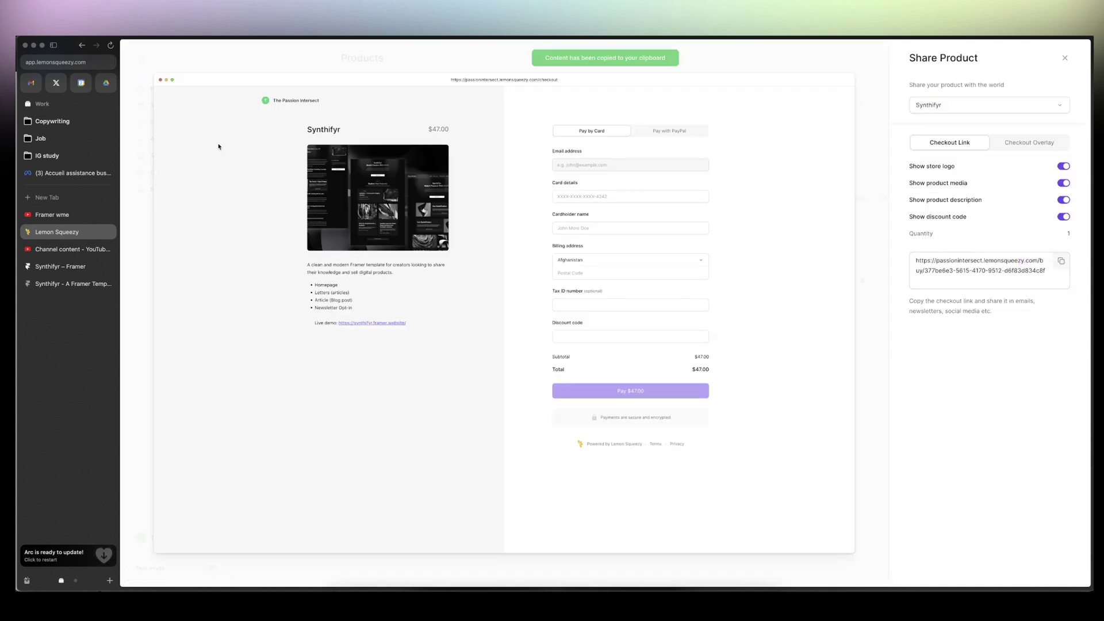
key(super+t)
key(super+v)
key(Return)
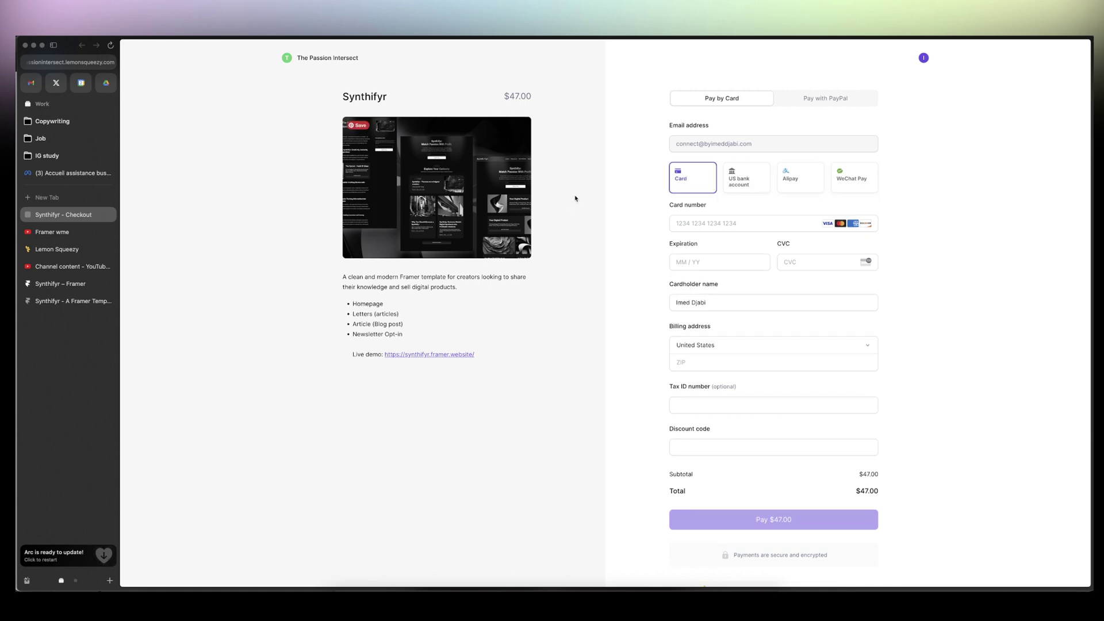
Step: Open the checkout's Live demo site and test its 'Buy the template' link
click(433, 355)
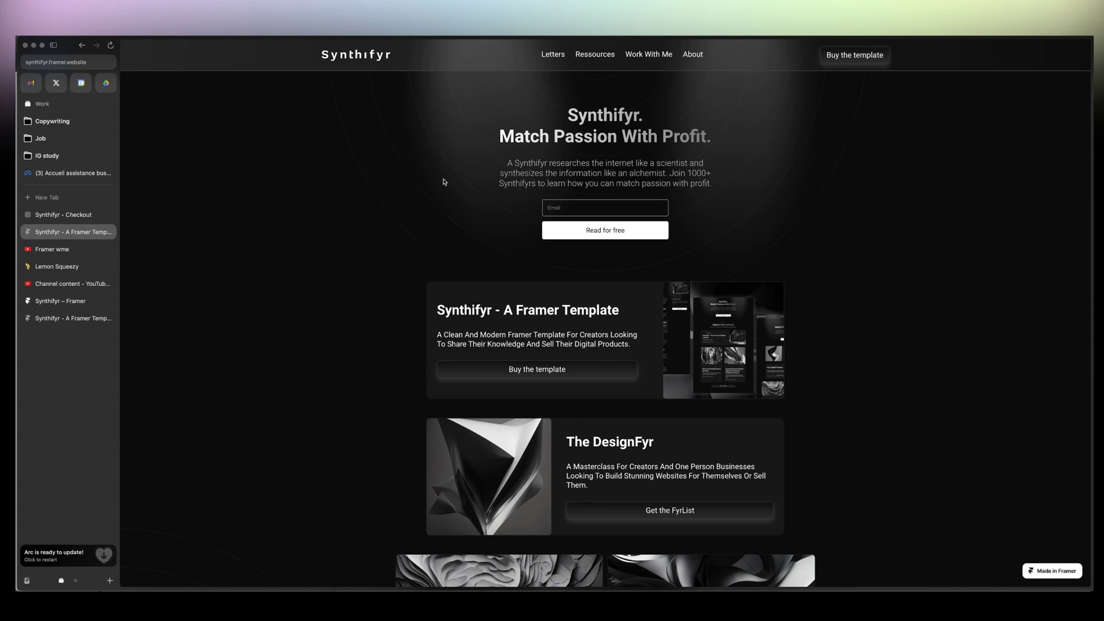
scroll(443, 182, down, 2)
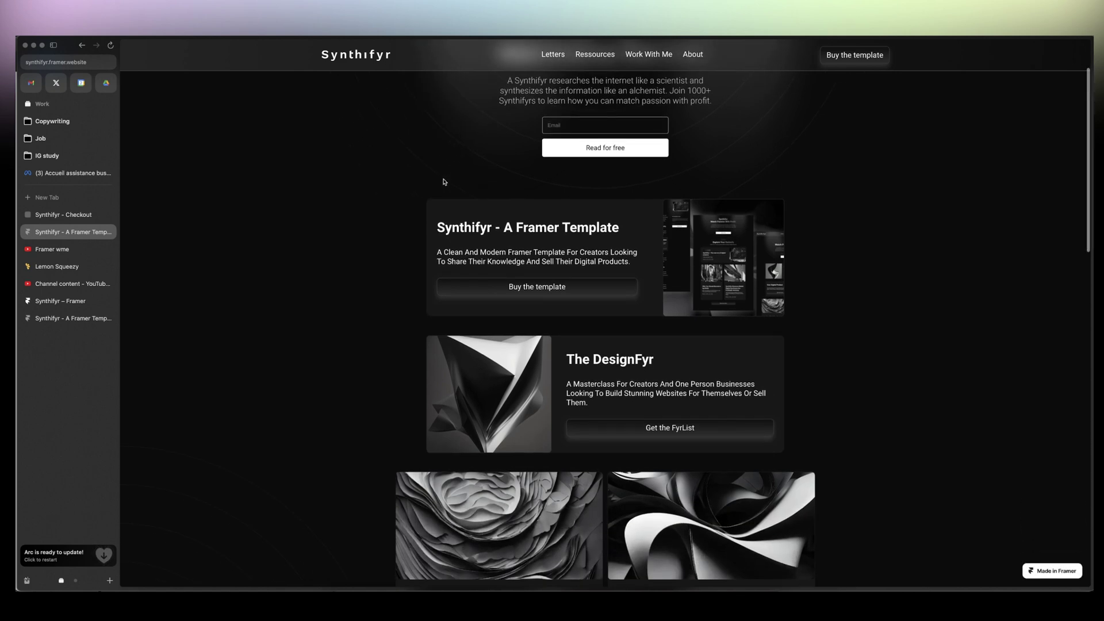
click(590, 294)
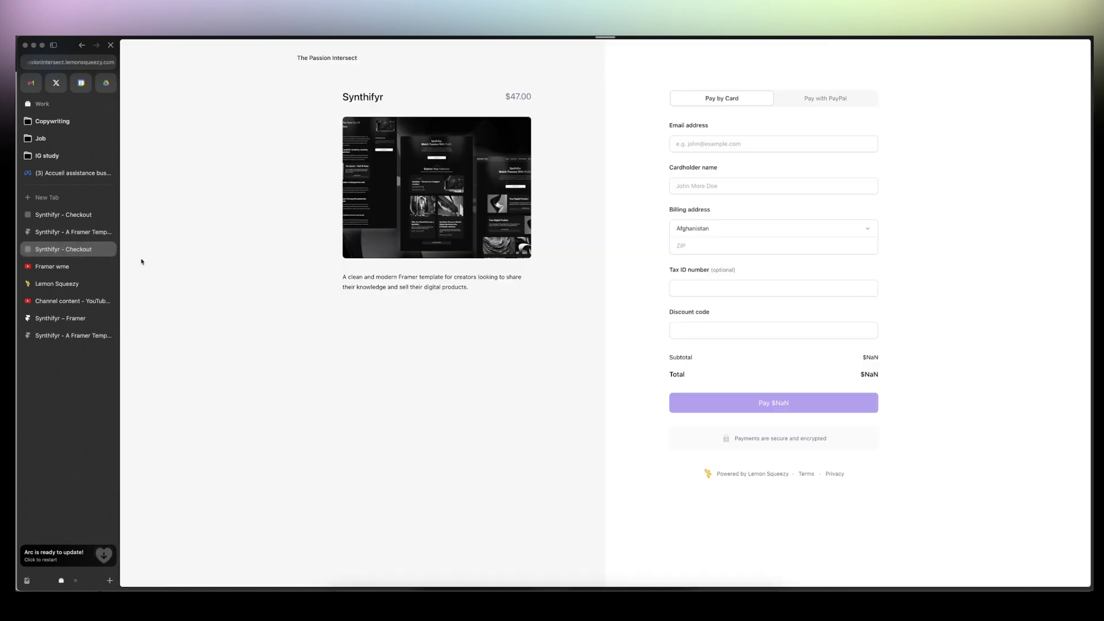
Step: Close the demo and checkout test tabs to get back to the Share Product panel
click(108, 250)
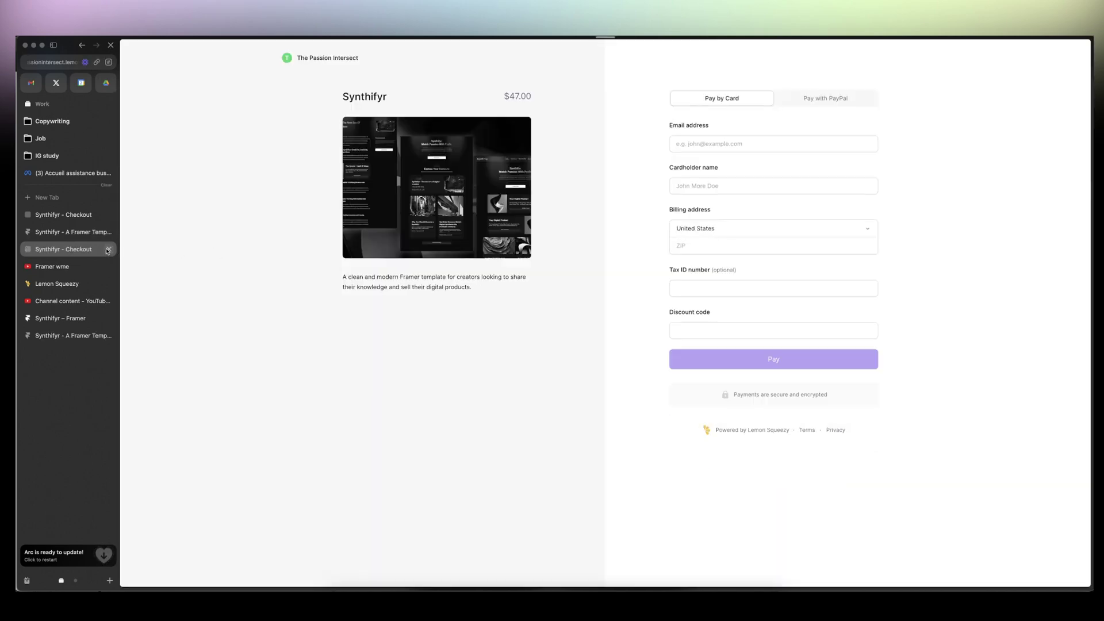
click(108, 249)
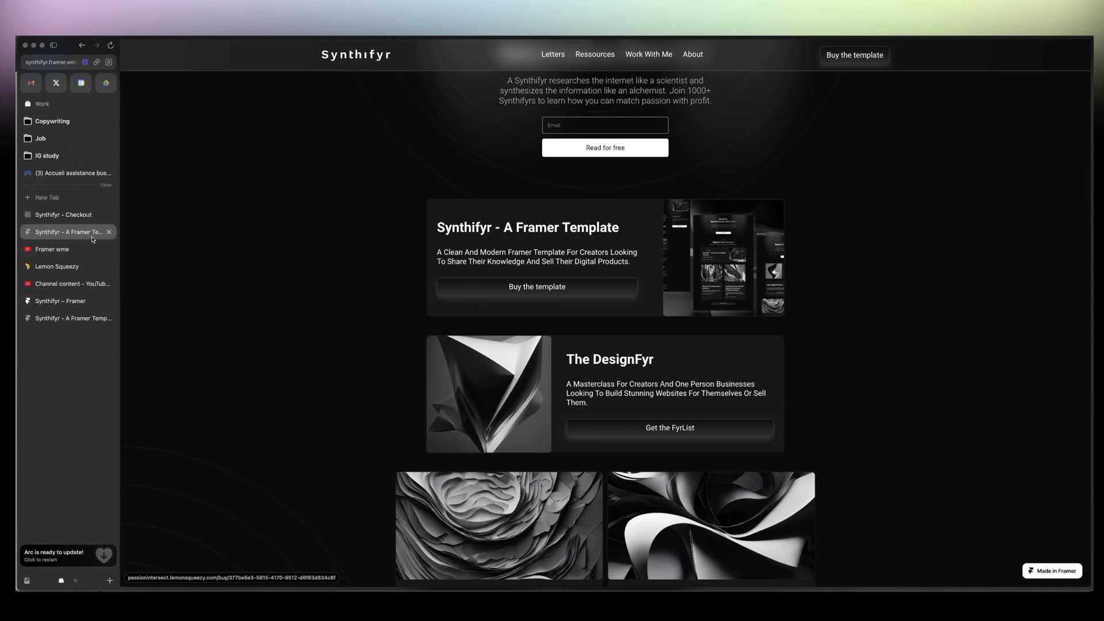
click(109, 232)
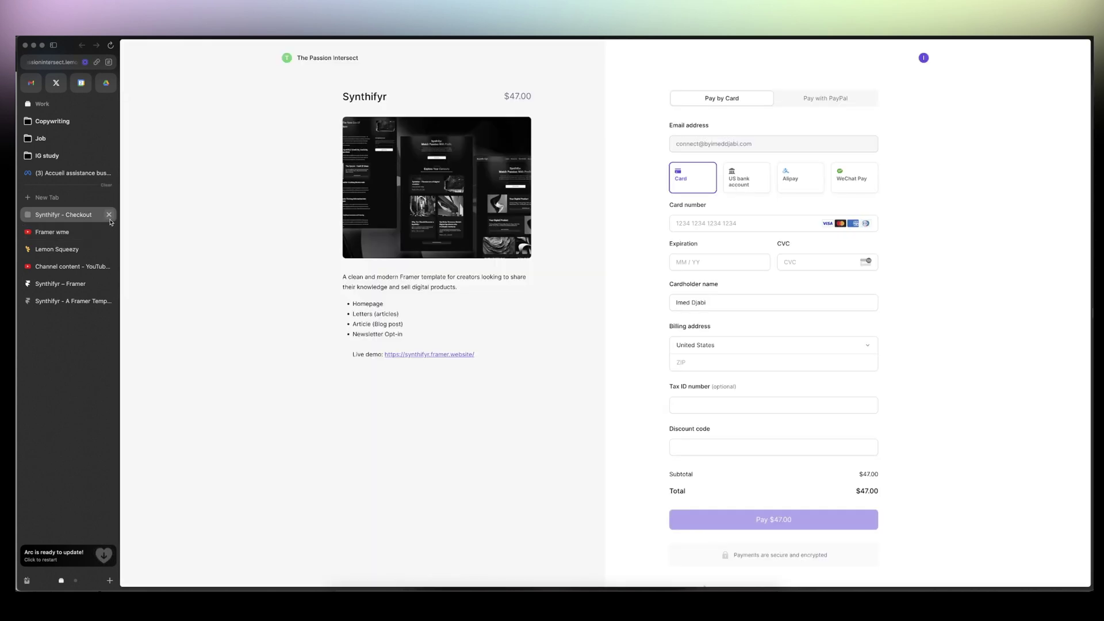
click(82, 246)
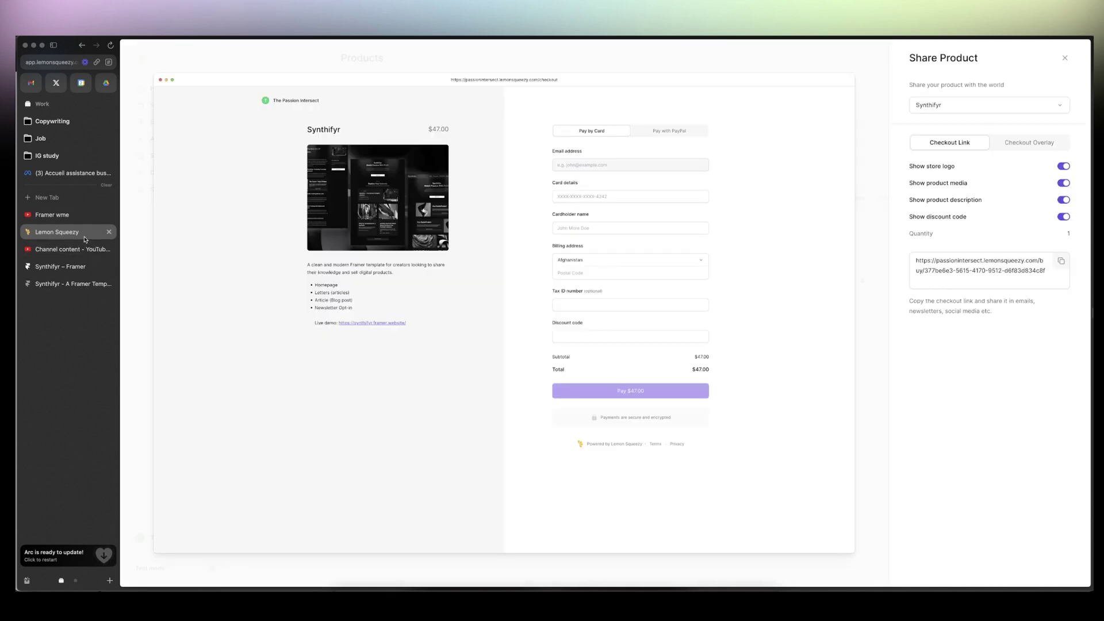
Step: Close the share panel and open the Synthifyr product's details
click(1066, 60)
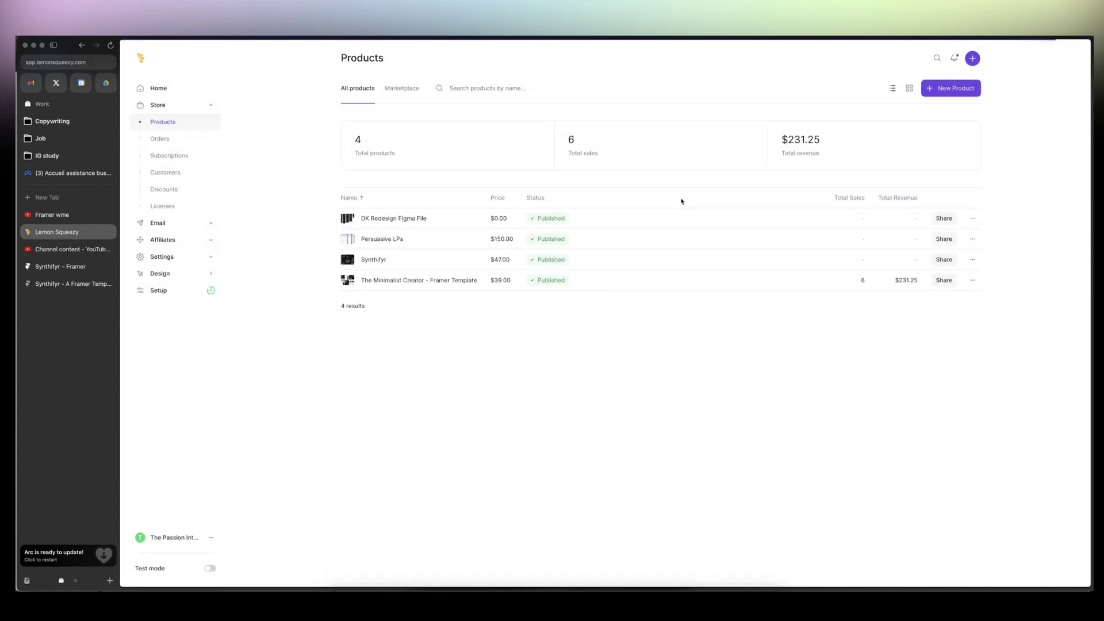
click(433, 260)
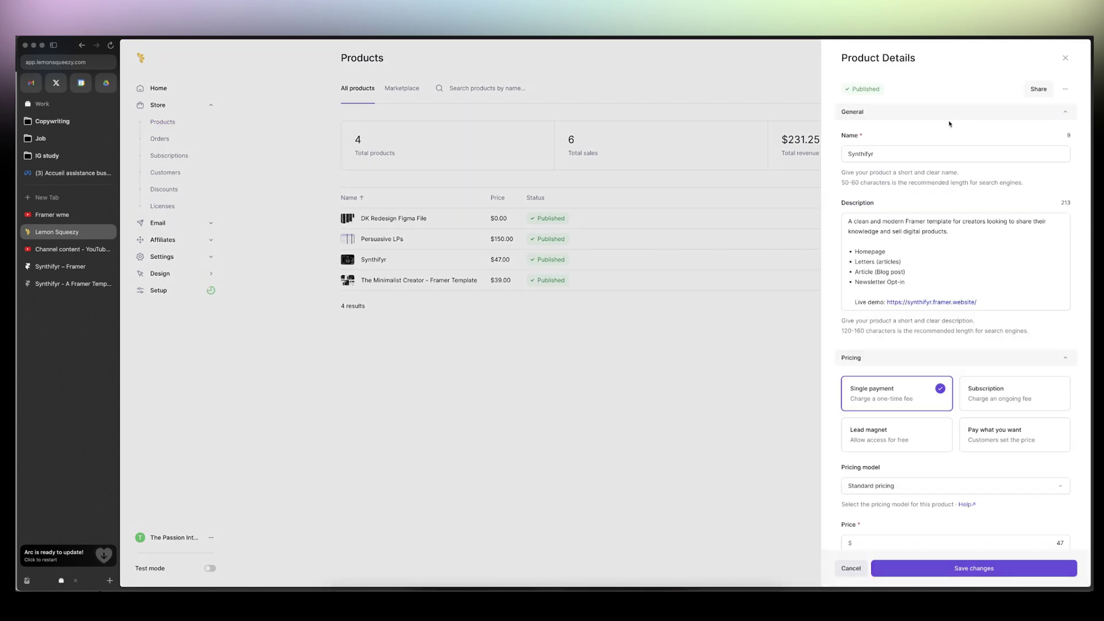
click(908, 217)
scroll(907, 217, down, 15)
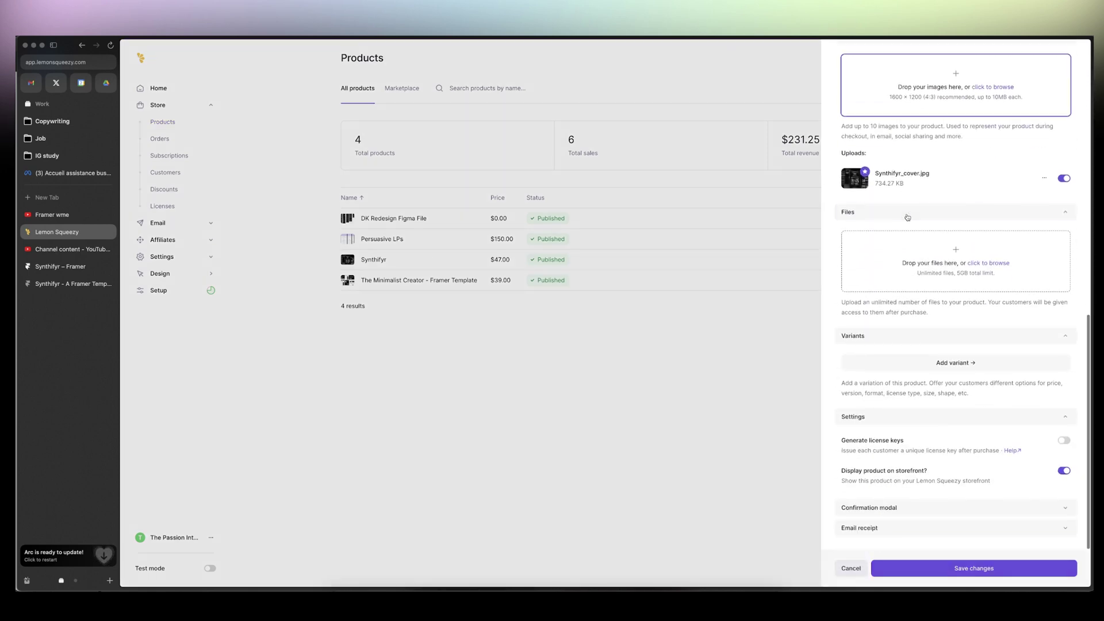
Step: Expand the Confirmation modal settings and select the button's Framer duplicate link URL
click(908, 510)
scroll(921, 477, down, 5)
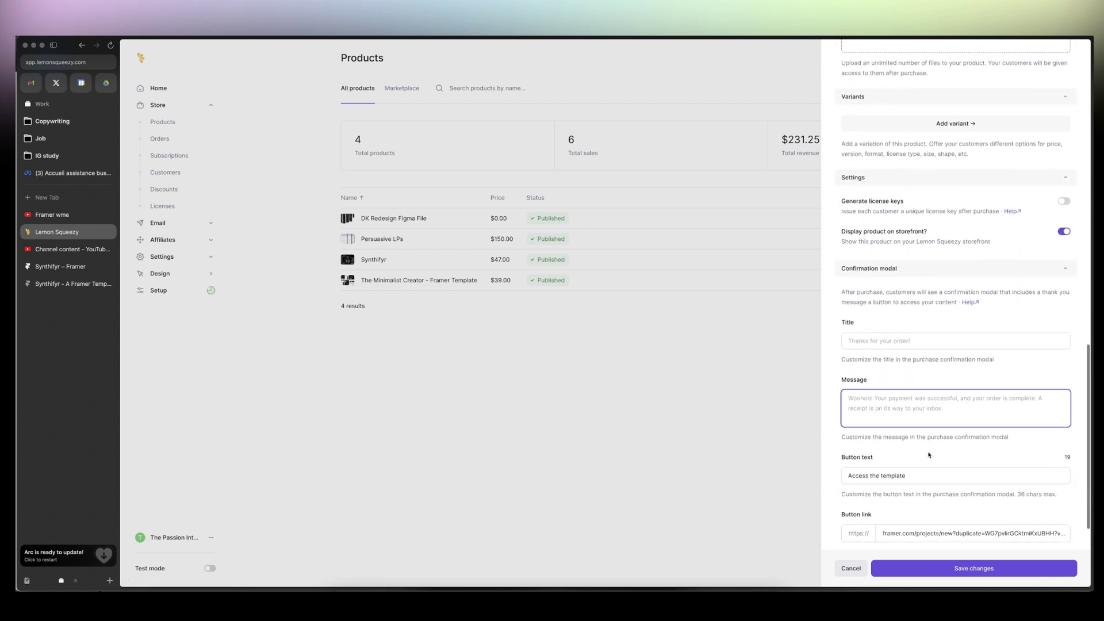
drag(884, 478, 1068, 479)
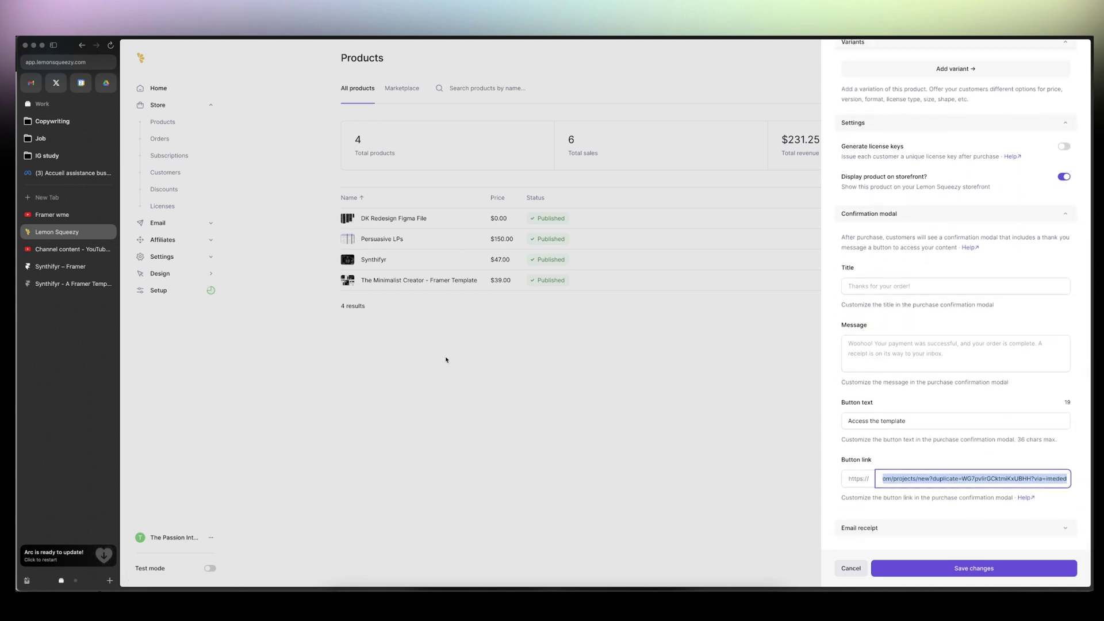
click(60, 266)
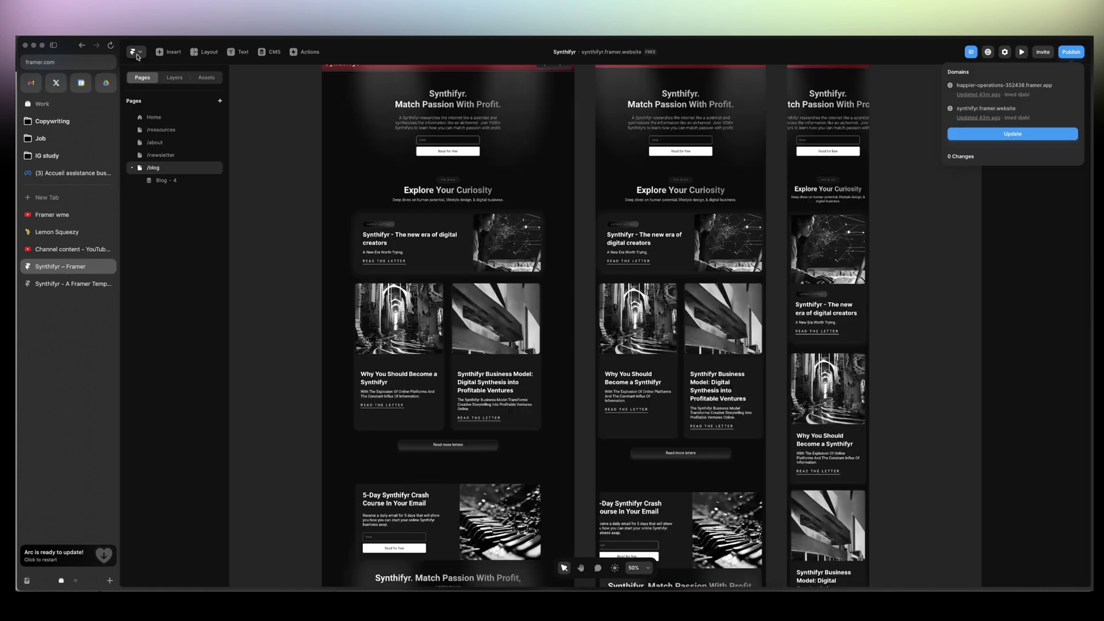
Step: Copy the Synthifyr project's remix link using Framer's File > Copy Remix Link
click(141, 57)
click(138, 53)
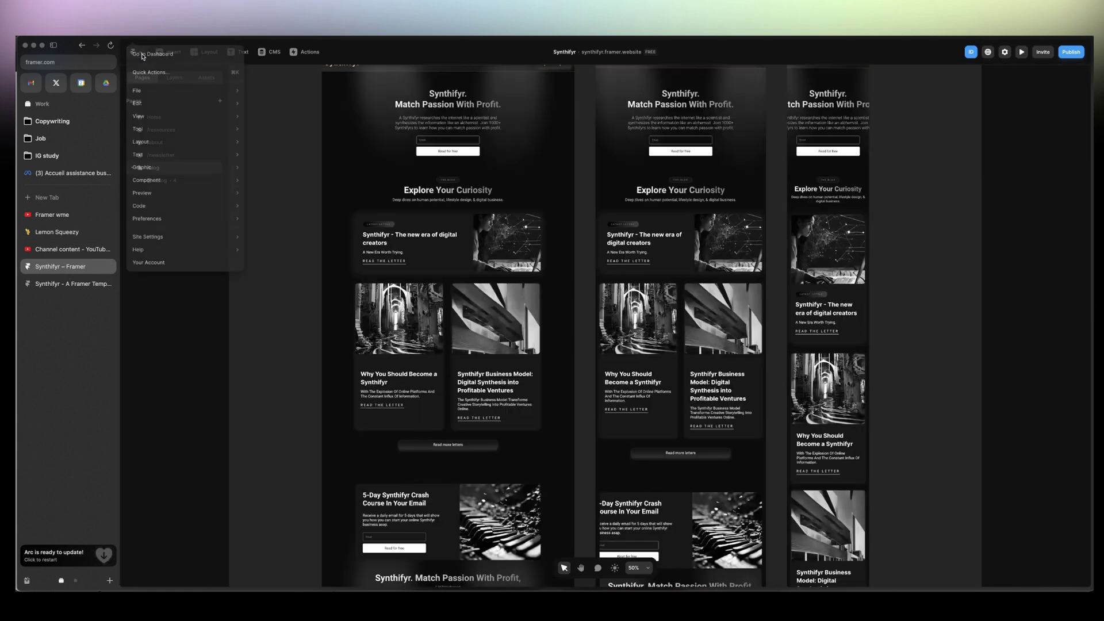
mouse_move(190, 89)
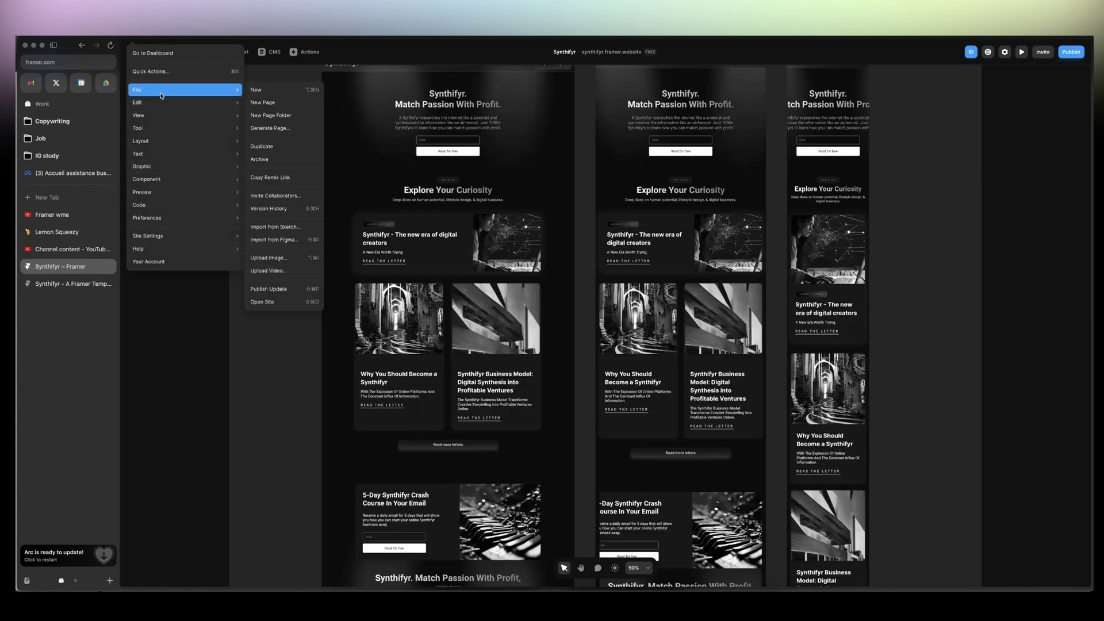
click(286, 182)
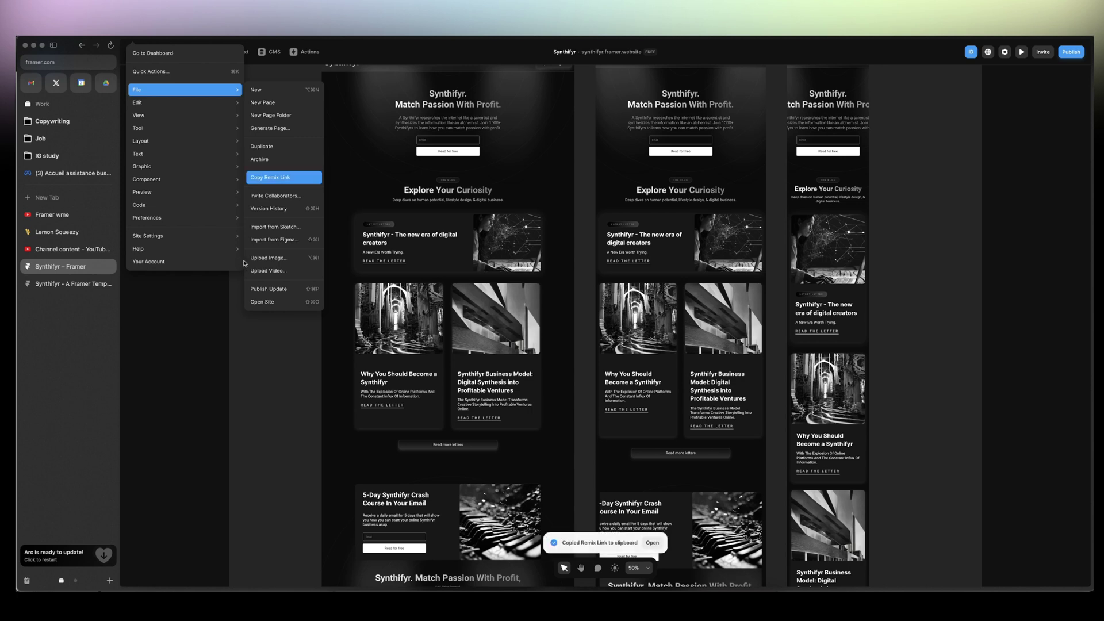
click(67, 284)
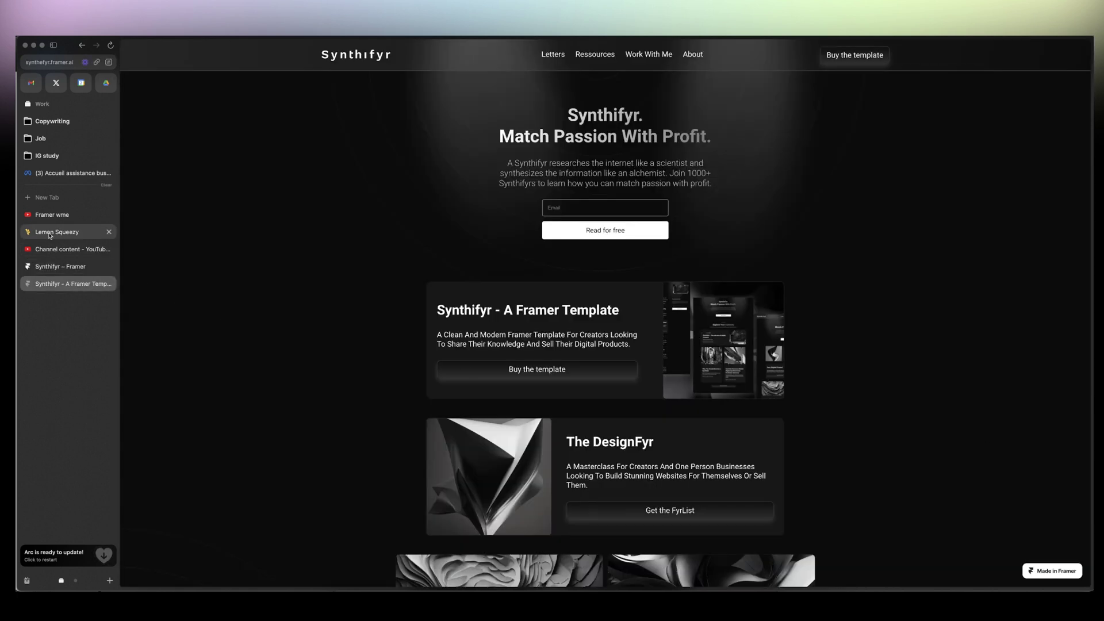
Step: Recheck the end of the confirmation modal's Button link URL, then return to the Framer wme channel
click(56, 232)
drag(968, 482, 1061, 479)
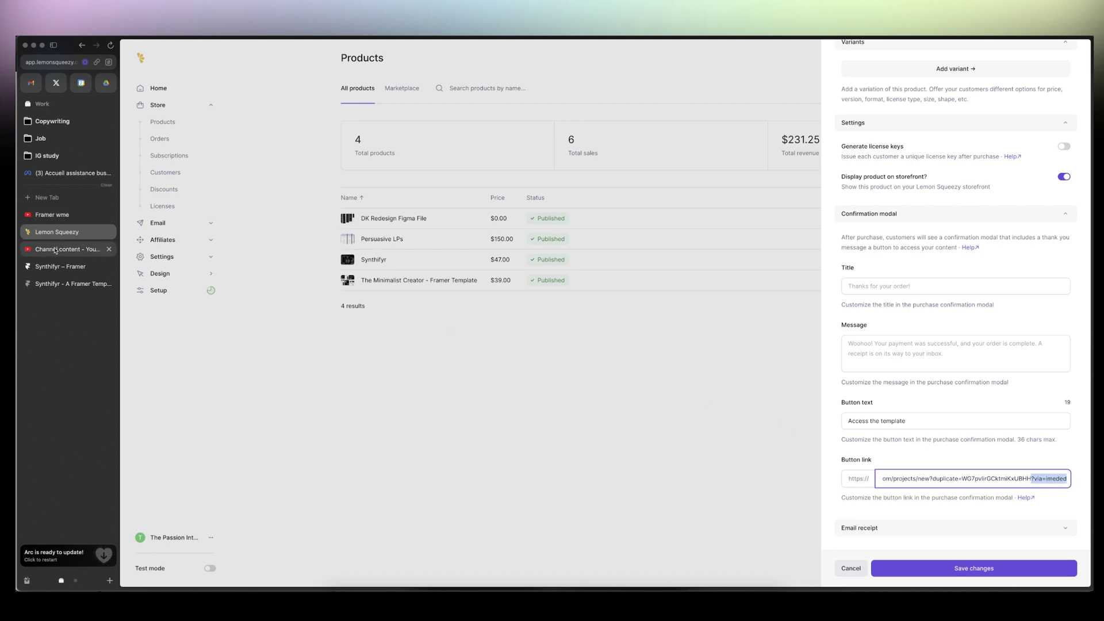
click(52, 215)
Step: Scroll through the Framer wme channel's Videos grid, then return to Synthifyr's confirmation modal settings
click(412, 231)
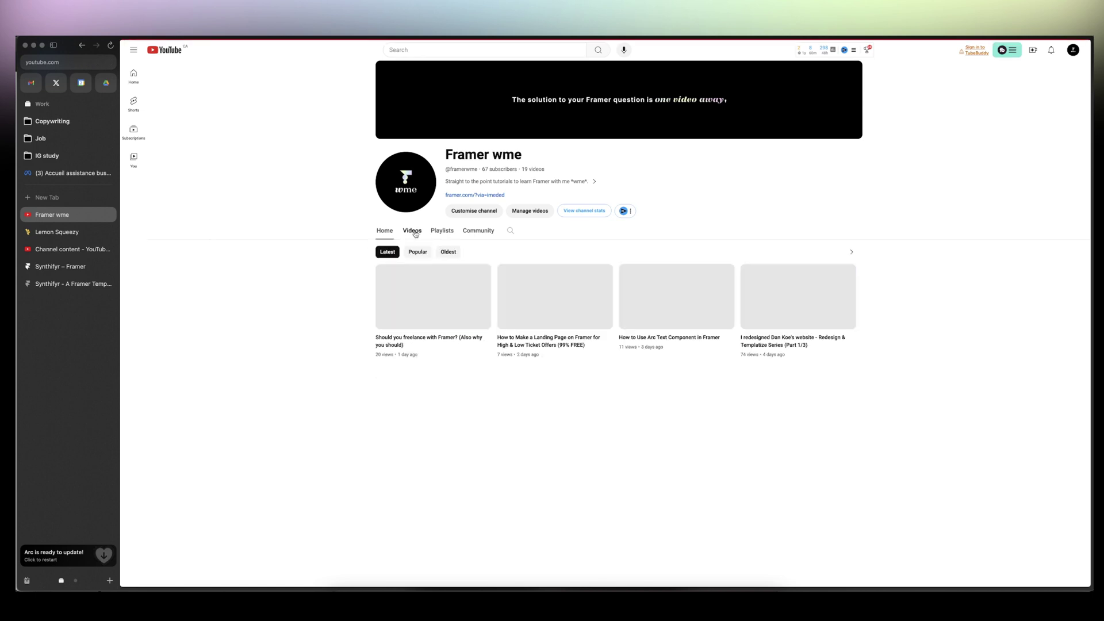
scroll(613, 335, down, 5)
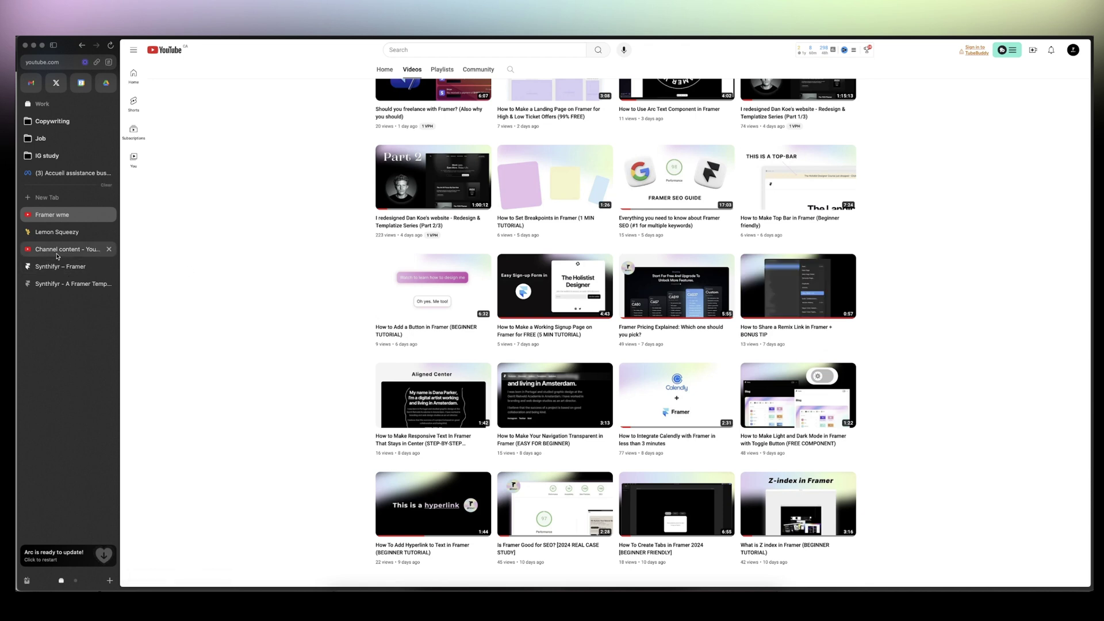
click(58, 233)
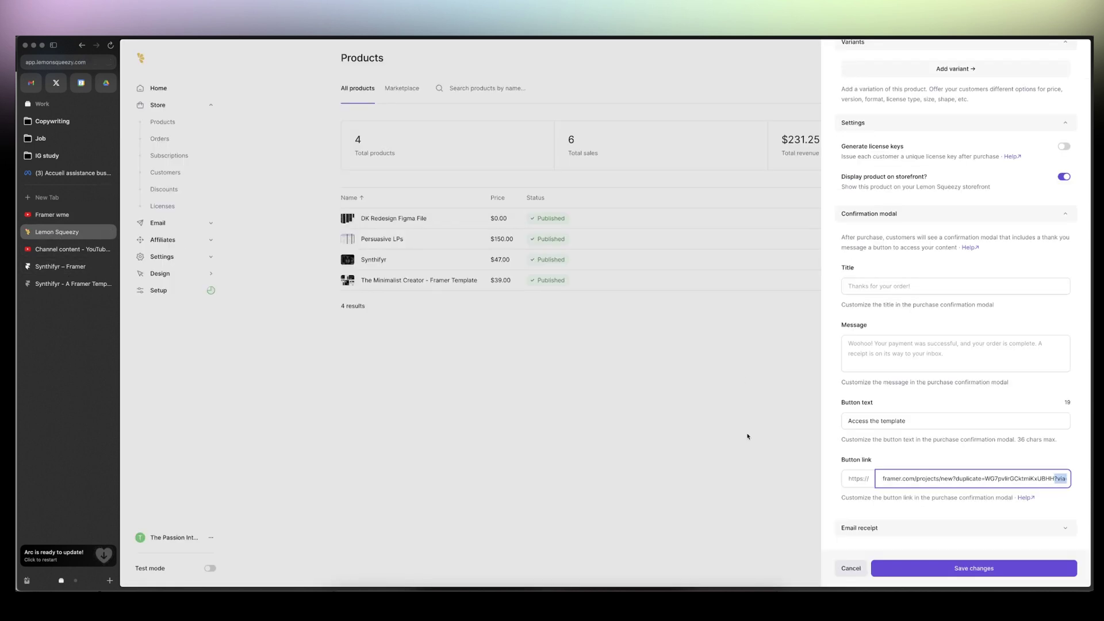